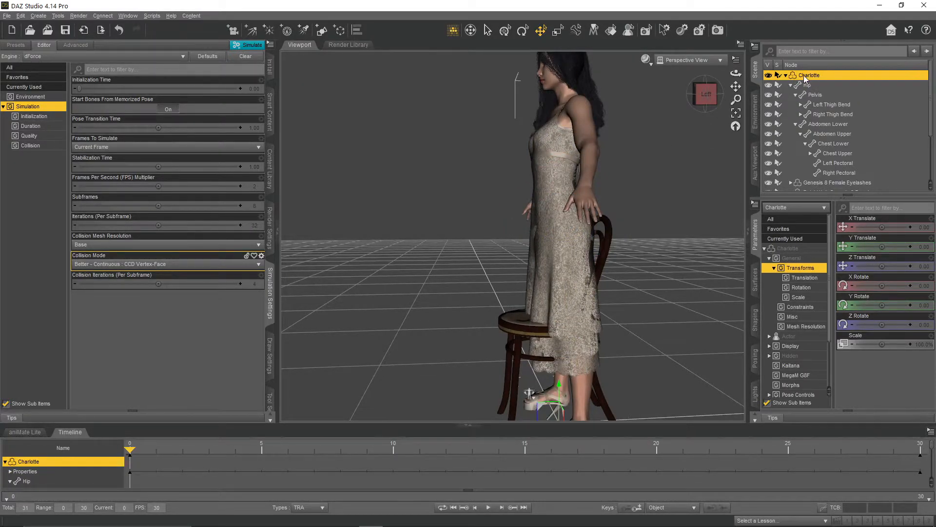
Step: Apply the sitting pose "ASP Pose 002 Genesis 8 Female" to the woman figure from the Turbo Content pose library
{"action": "left_click", "coordinate": [188, 16]}
{"action": "left_click", "coordinate": [206, 84]}
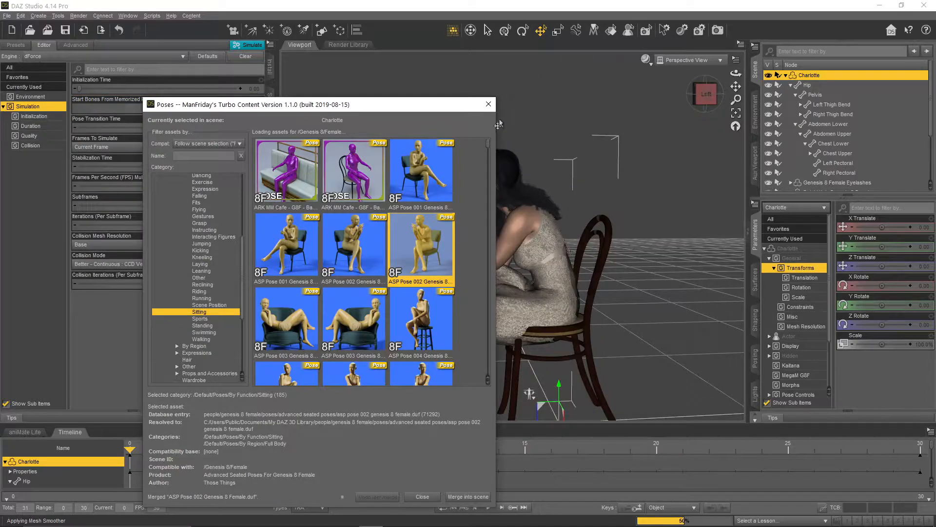
{"action": "left_click", "coordinate": [488, 104]}
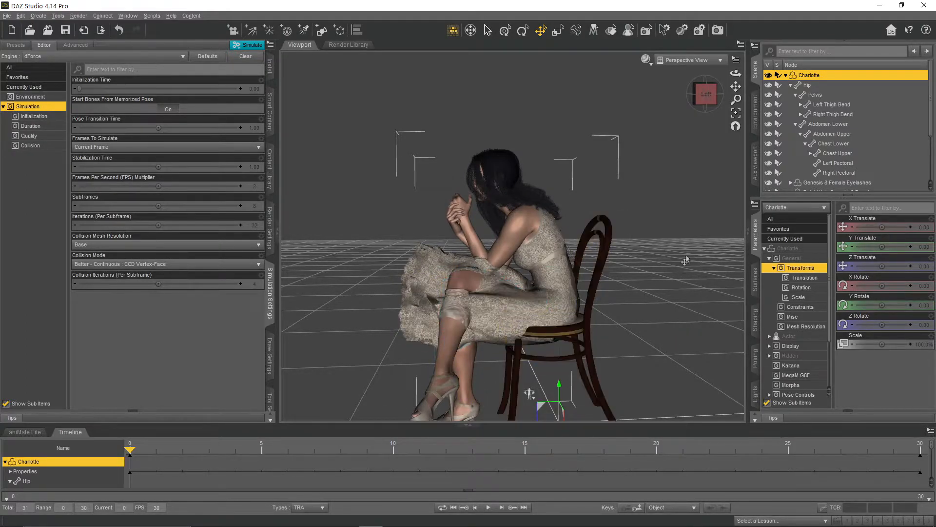
Step: Raise the seated figure onto the chair seat by moving its Y Translate to about 8.83
{"action": "left_click_drag", "start_coordinate": [736, 86], "coordinate": [704, 24]}
{"action": "right_click_drag", "start_coordinate": [737, 86], "coordinate": [737, 24]}
{"action": "left_click_drag", "start_coordinate": [736, 73], "coordinate": [510, 417]}
{"action": "scroll", "coordinate": [559, 229], "scroll_direction": "down", "scroll_amount": 6}
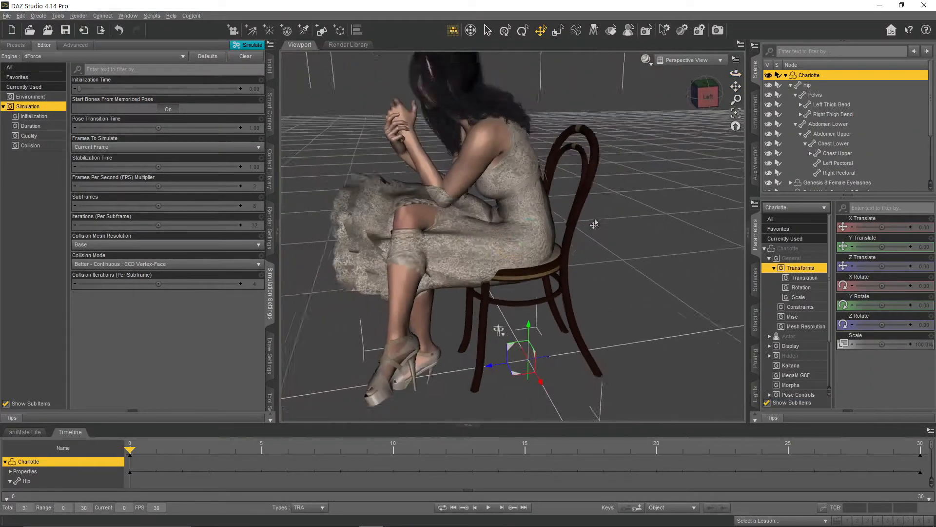
{"action": "left_click_drag", "start_coordinate": [736, 84], "coordinate": [758, 114]}
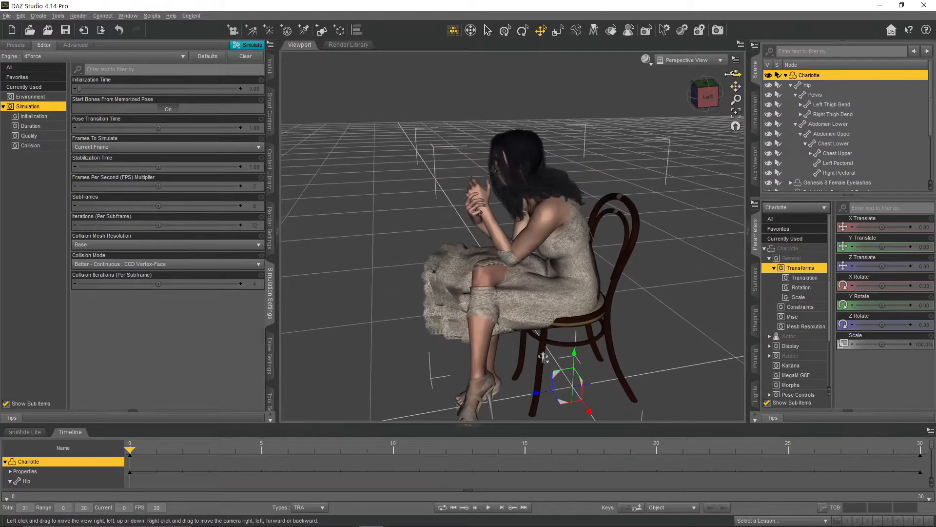
{"action": "left_click_drag", "start_coordinate": [736, 73], "coordinate": [736, 82]}
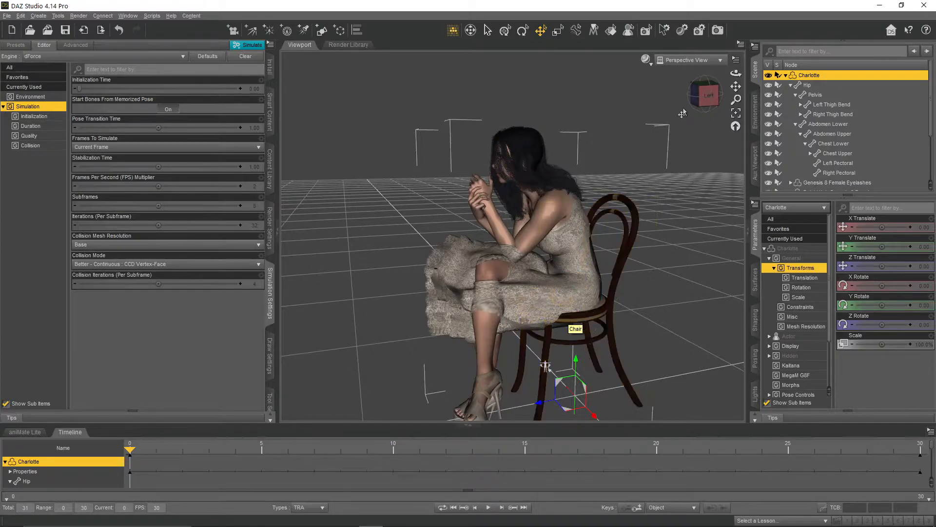
{"action": "left_click_drag", "start_coordinate": [736, 74], "coordinate": [776, 86]}
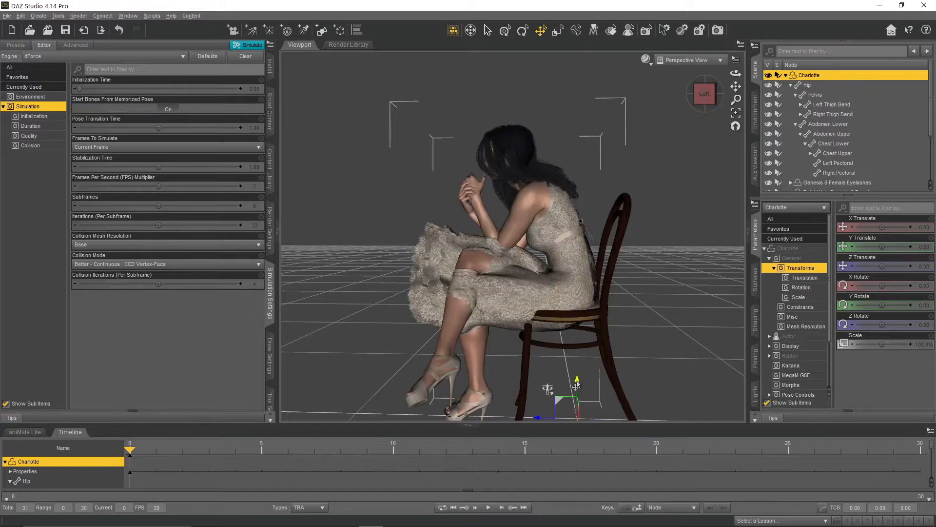
{"action": "left_click_drag", "start_coordinate": [576, 385], "coordinate": [573, 367]}
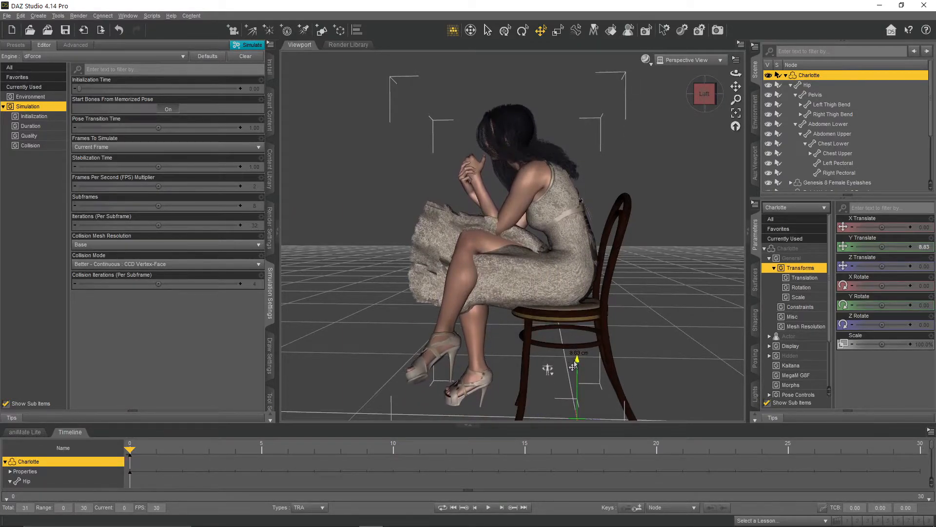
{"action": "scroll", "coordinate": [645, 254], "scroll_direction": "up", "scroll_amount": 3}
{"action": "mouse_move", "coordinate": [736, 87]}
{"action": "left_mouse_down"}
{"action": "mouse_move", "coordinate": [720, 47]}
{"action": "mouse_move", "coordinate": [736, 72]}
{"action": "mouse_move", "coordinate": [731, 54]}
{"action": "mouse_move", "coordinate": [717, 59]}
{"action": "mouse_move", "coordinate": [743, 103]}
{"action": "left_mouse_up"}
{"action": "scroll", "coordinate": [669, 153], "scroll_direction": "up", "scroll_amount": 3}
{"action": "scroll", "coordinate": [650, 224], "scroll_direction": "down", "scroll_amount": 5}
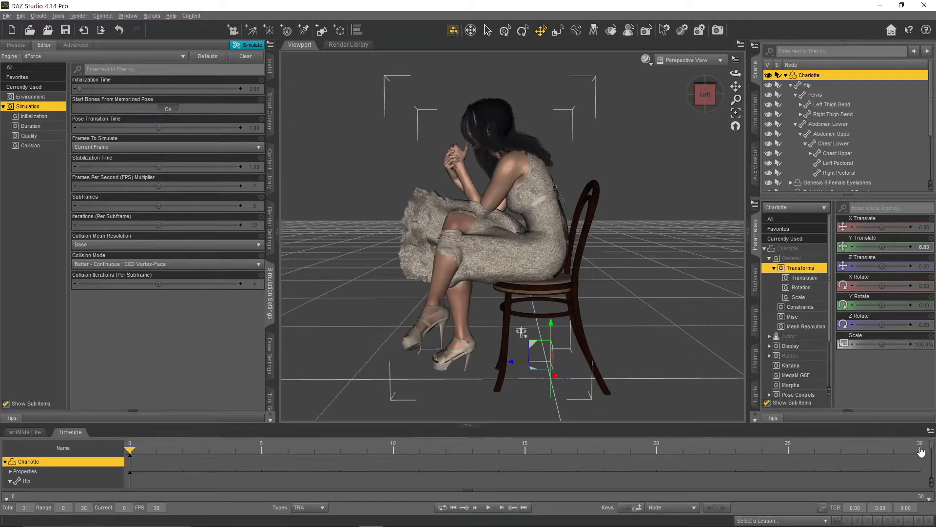
Step: At frame 30, create Object-scope keys that store the seated position of the figure and the chair
{"action": "left_click", "coordinate": [524, 507]}
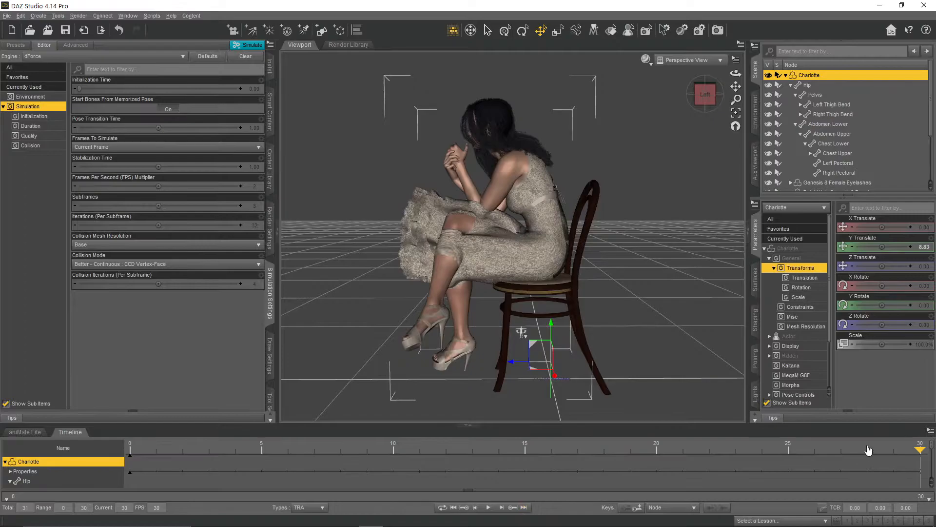
{"action": "left_click", "coordinate": [664, 508]}
{"action": "left_click", "coordinate": [669, 466]}
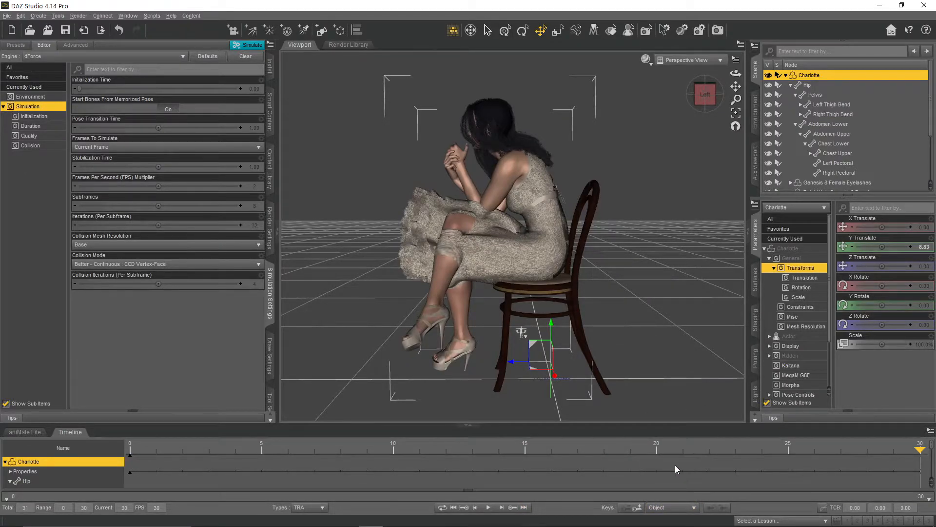
{"action": "left_click", "coordinate": [639, 510]}
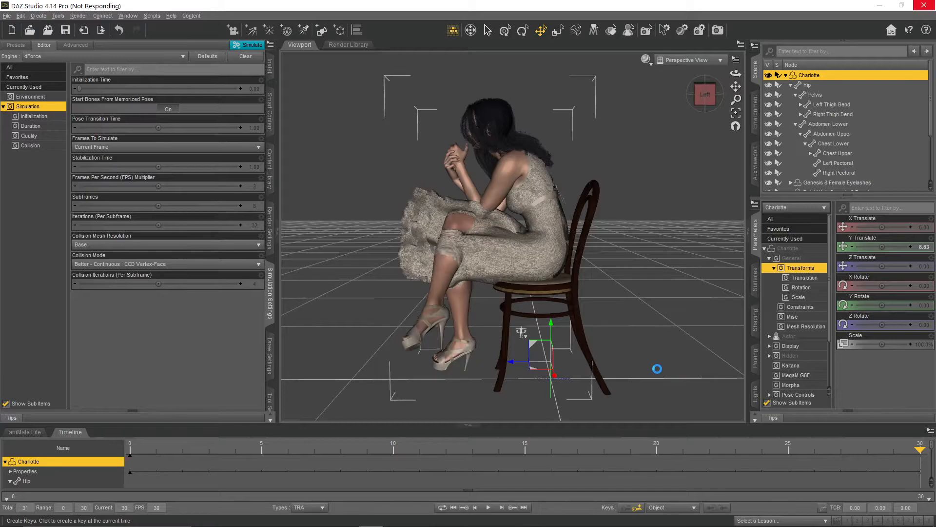
{"action": "left_click", "coordinate": [572, 287]}
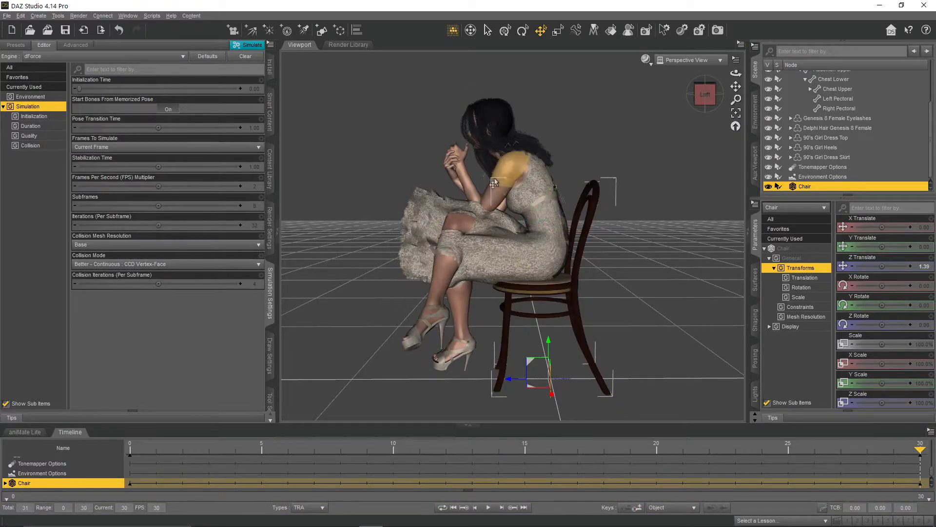
Step: At frame 0, lift the whole figure clear of the chair seat to a Y Translate of about 16.05
{"action": "left_click", "coordinate": [453, 508]}
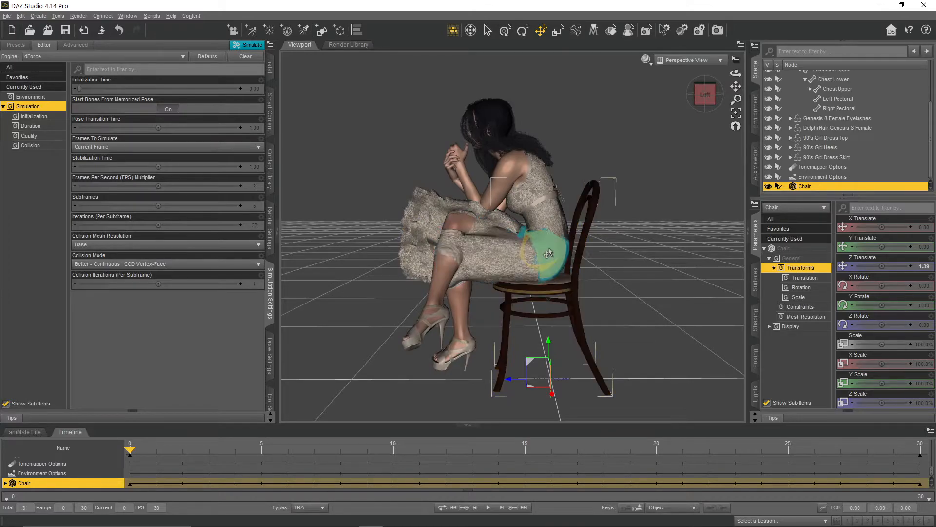
{"action": "left_click", "coordinate": [535, 257]}
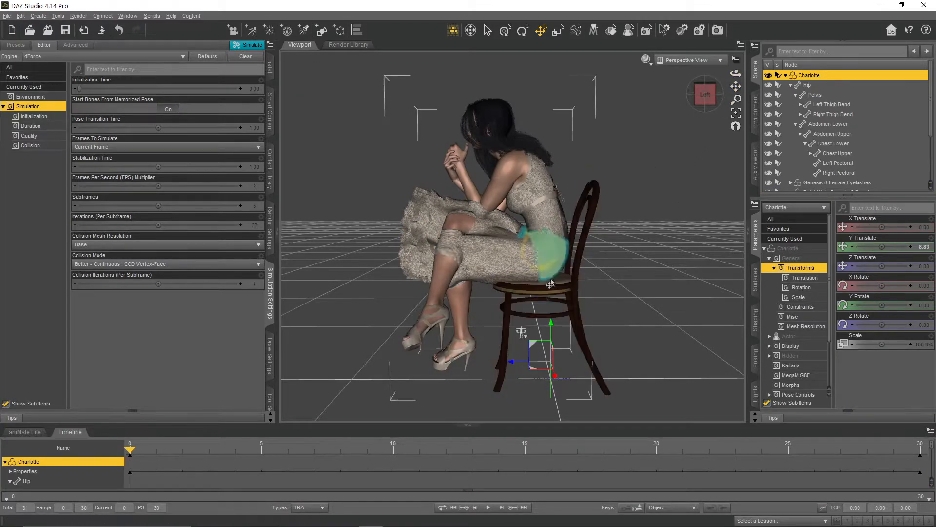
{"action": "left_click_drag", "start_coordinate": [549, 326], "coordinate": [550, 312]}
{"action": "left_click_drag", "start_coordinate": [736, 72], "coordinate": [748, 73]}
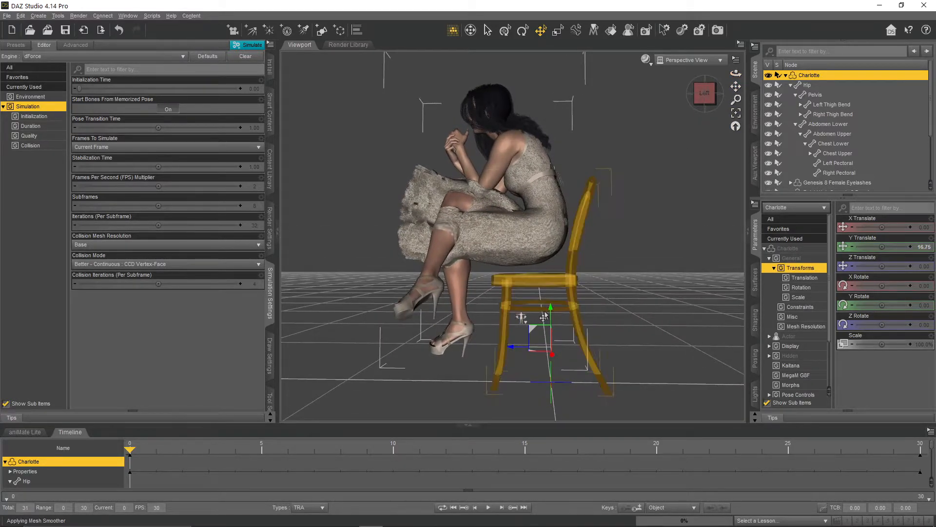
{"action": "left_click_drag", "start_coordinate": [550, 312], "coordinate": [550, 315]}
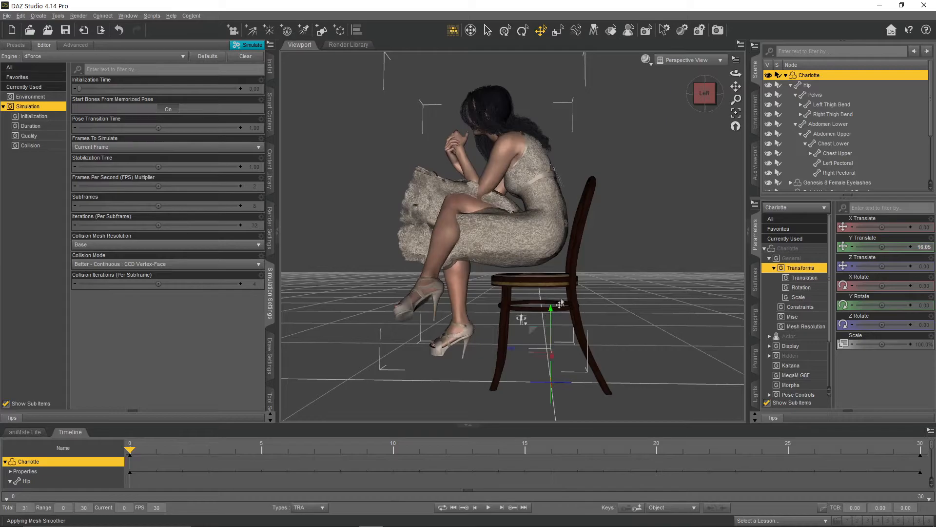
Step: Straighten the figure's torso at frame 0 by reducing the Abdomen Lower Bend to about 13.52
{"action": "left_click_drag", "start_coordinate": [736, 73], "coordinate": [731, 88]}
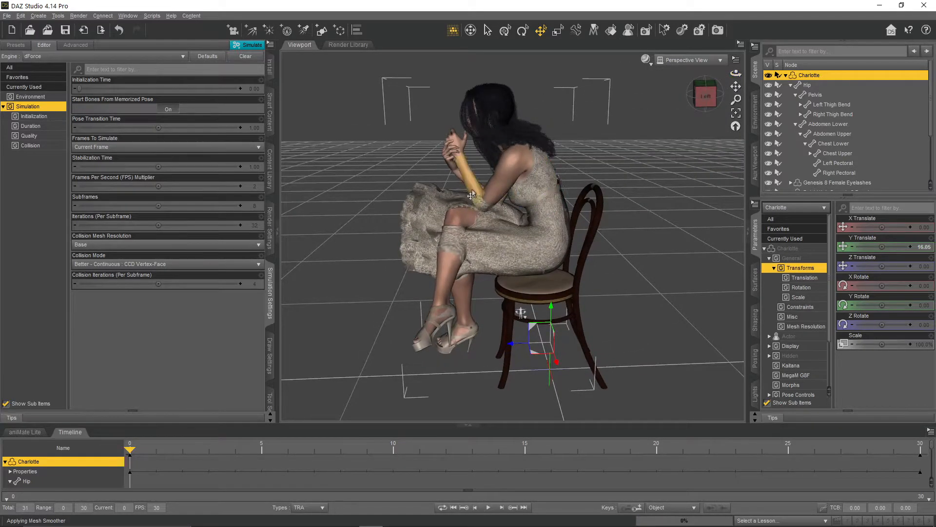
{"action": "mouse_move", "coordinate": [736, 72]}
{"action": "left_mouse_down"}
{"action": "mouse_move", "coordinate": [805, 83]}
{"action": "mouse_move", "coordinate": [735, 71]}
{"action": "left_mouse_up"}
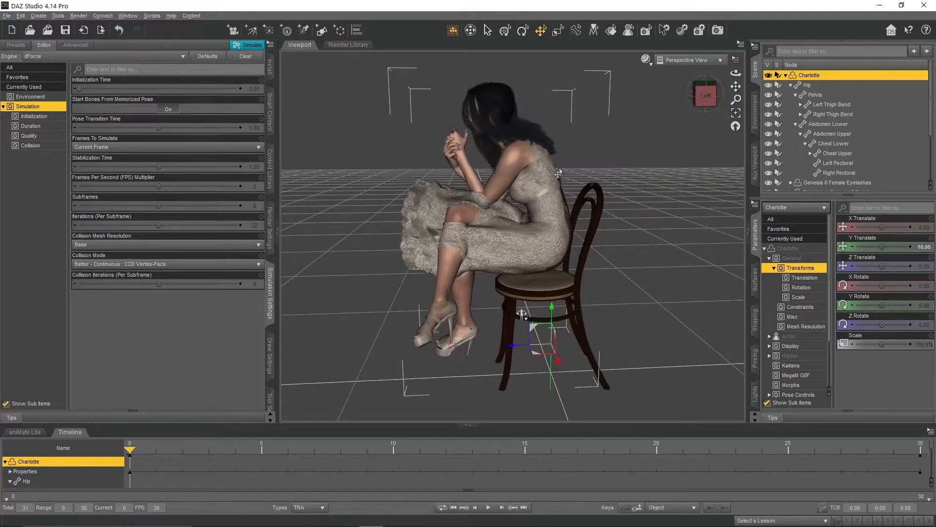
{"action": "left_click", "coordinate": [556, 218]}
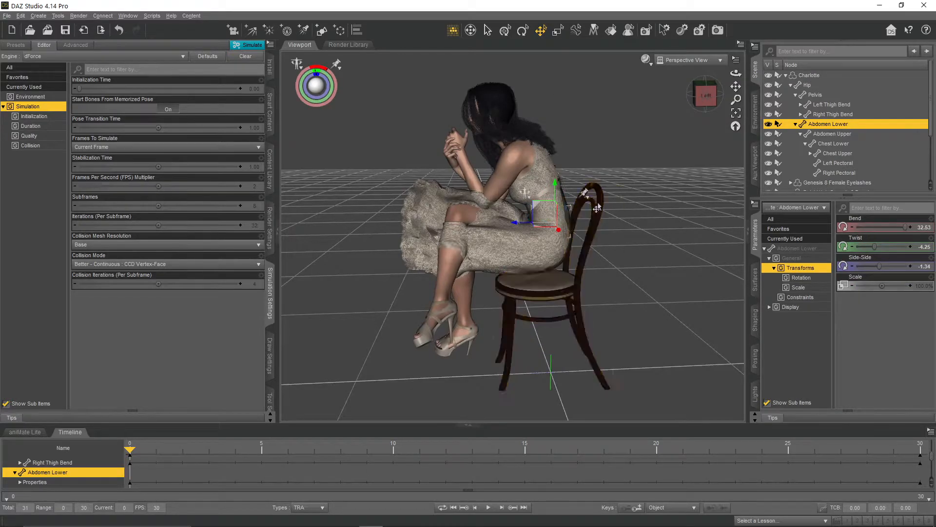
{"action": "left_click_drag", "start_coordinate": [904, 228], "coordinate": [887, 230]}
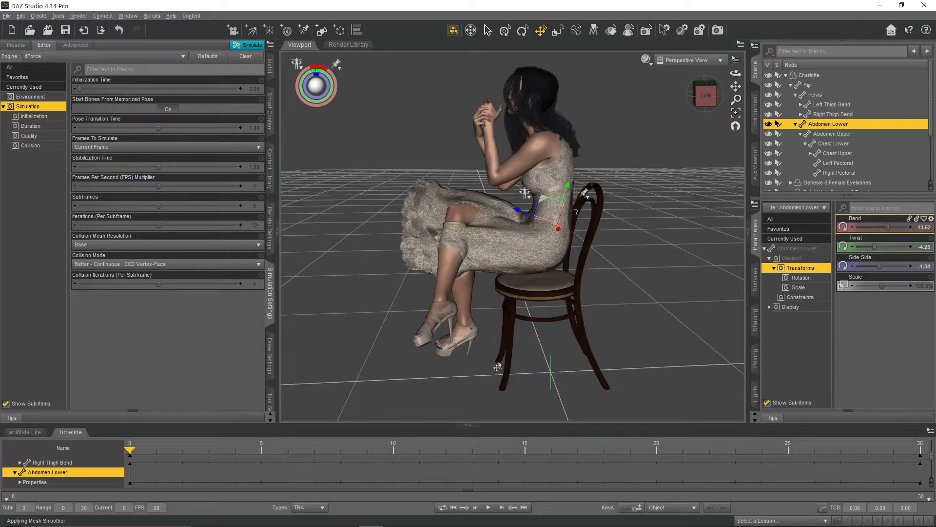
Step: Slide the chair back away from the figure at frame 0 to a Z Translate of about -53.71
{"action": "left_click", "coordinate": [562, 293]}
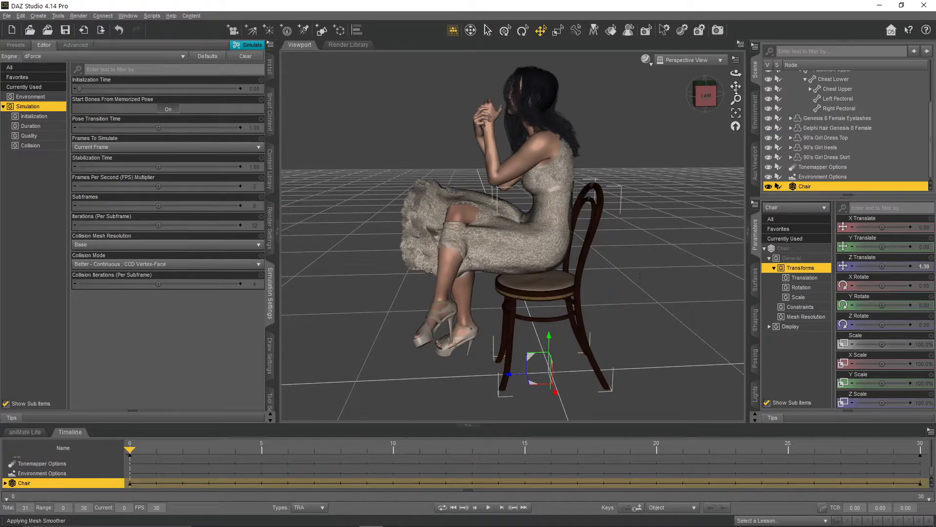
{"action": "left_click_drag", "start_coordinate": [736, 73], "coordinate": [715, 76]}
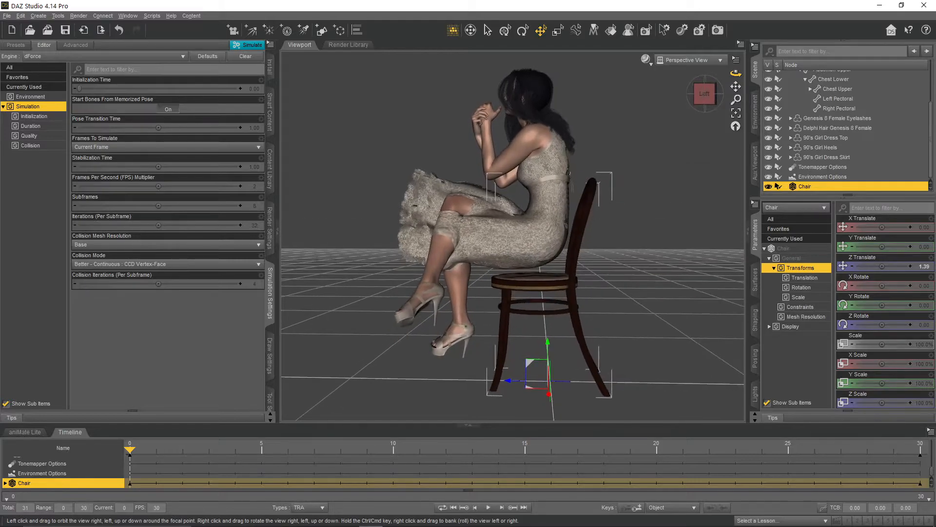
{"action": "left_click_drag", "start_coordinate": [509, 386], "coordinate": [622, 384]}
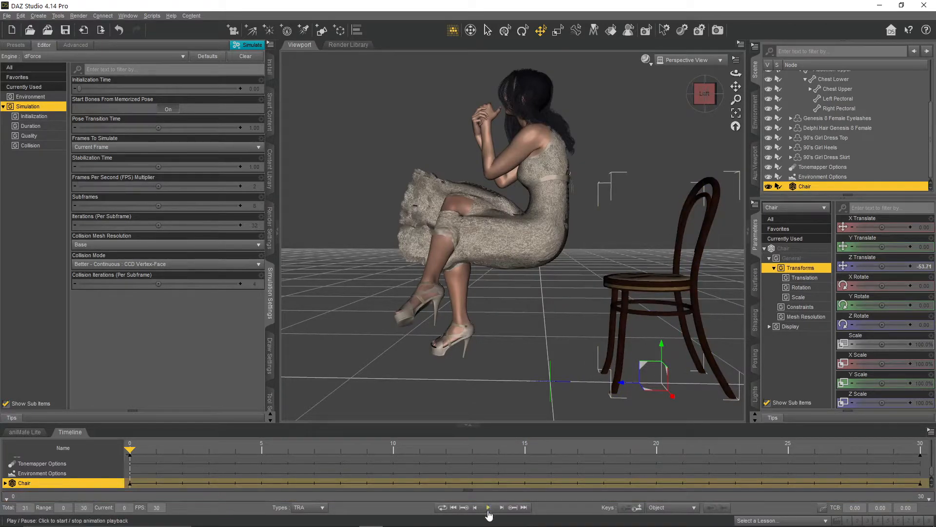
Step: Play the timeline animation to check the figure and chair movement, and return to frame 0
{"action": "left_click", "coordinate": [488, 508]}
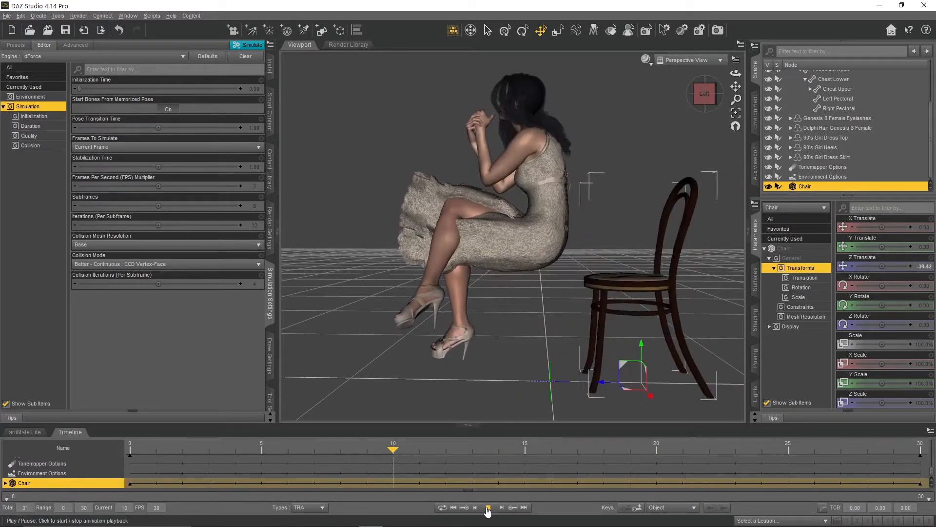
{"action": "left_click", "coordinate": [488, 509]}
{"action": "left_click", "coordinate": [452, 507]}
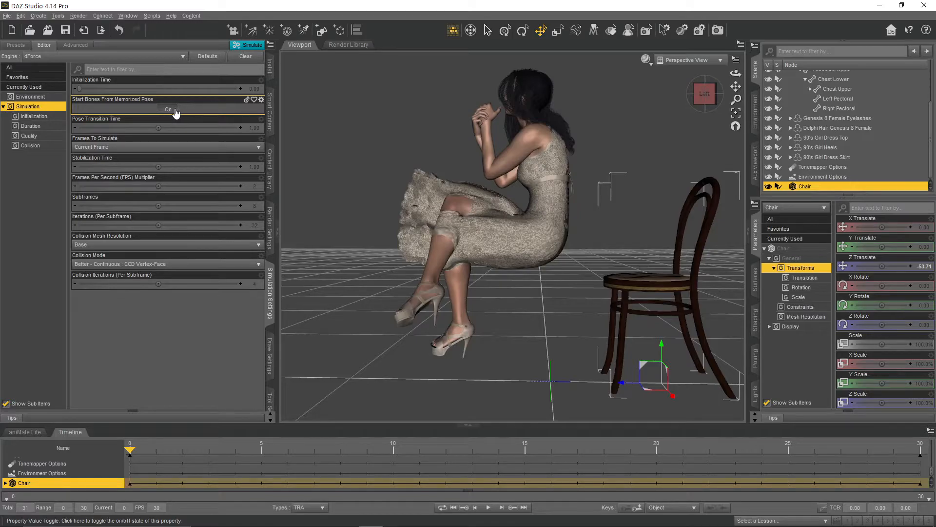
Step: Set the dForce Frames To Simulate to Animated (Use Timeline Play Range)
{"action": "left_click", "coordinate": [122, 149]}
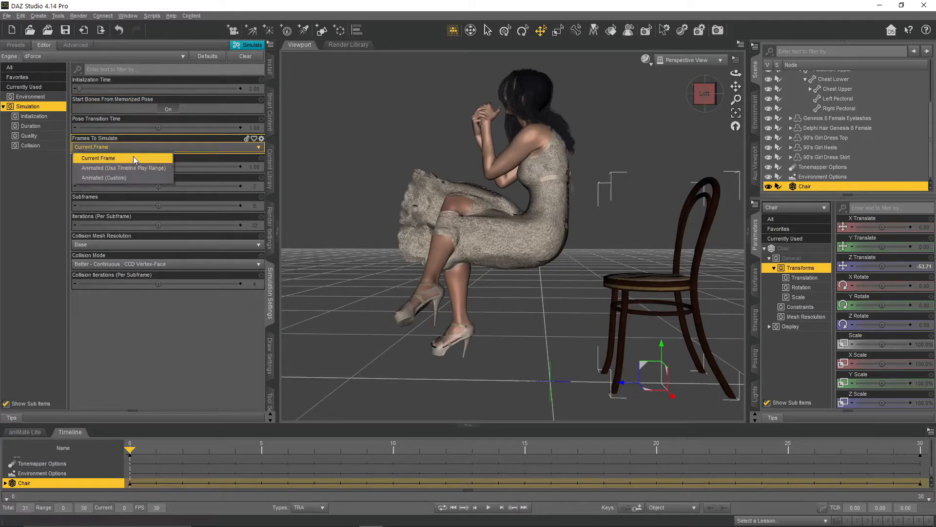
{"action": "left_click", "coordinate": [121, 168]}
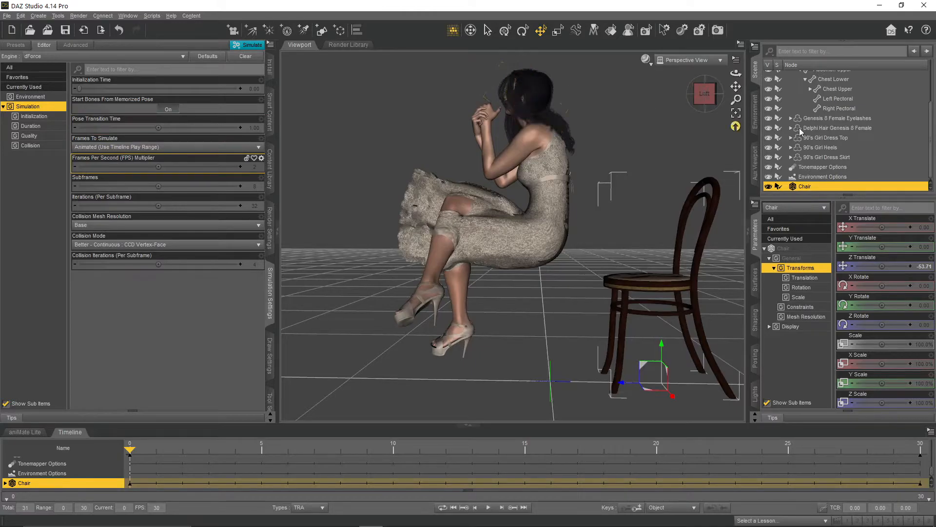
Step: Hide the Delphi Hair in the scene and run the dForce simulation
{"action": "scroll", "coordinate": [808, 130], "scroll_direction": "up", "scroll_amount": 3}
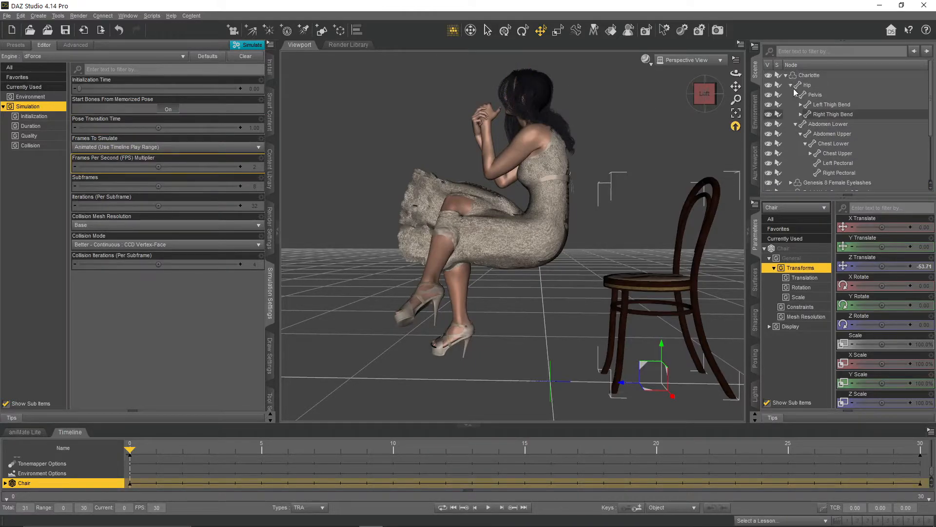
{"action": "left_click", "coordinate": [791, 85]}
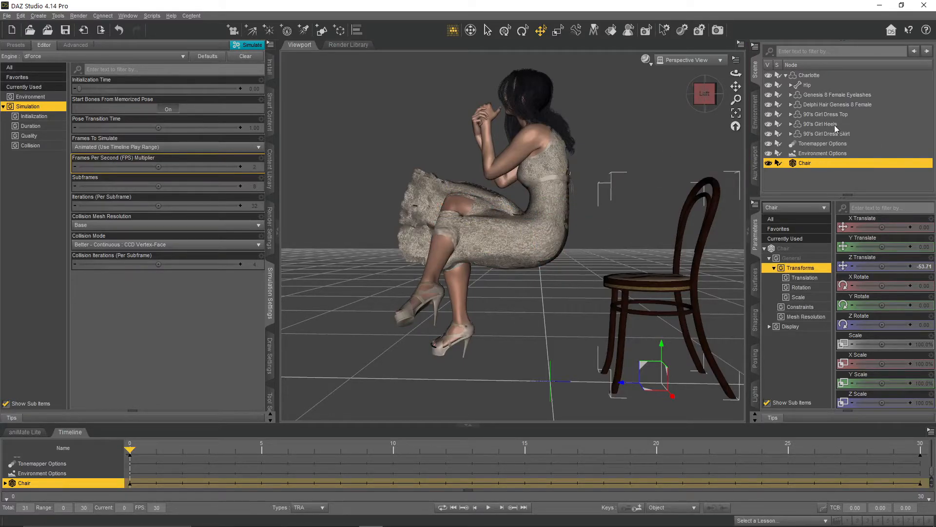
{"action": "left_click", "coordinate": [769, 105]}
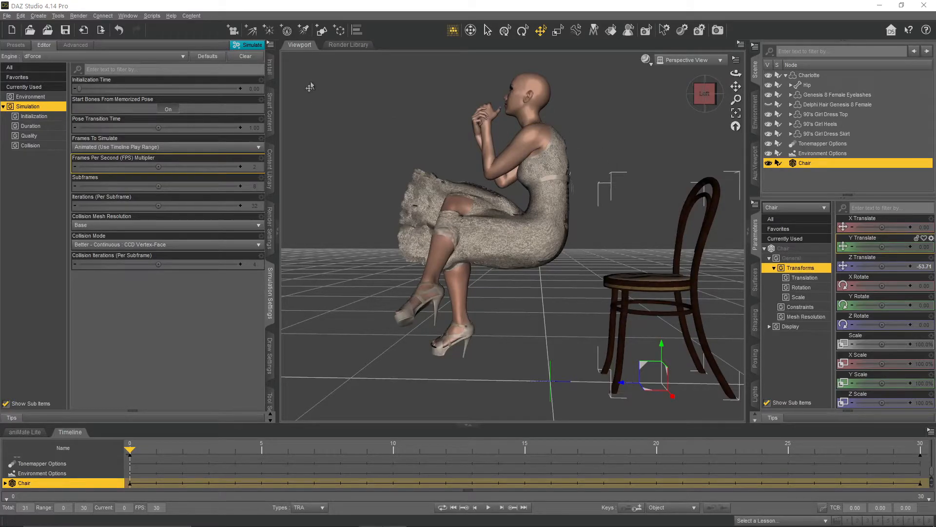
{"action": "left_click", "coordinate": [251, 46]}
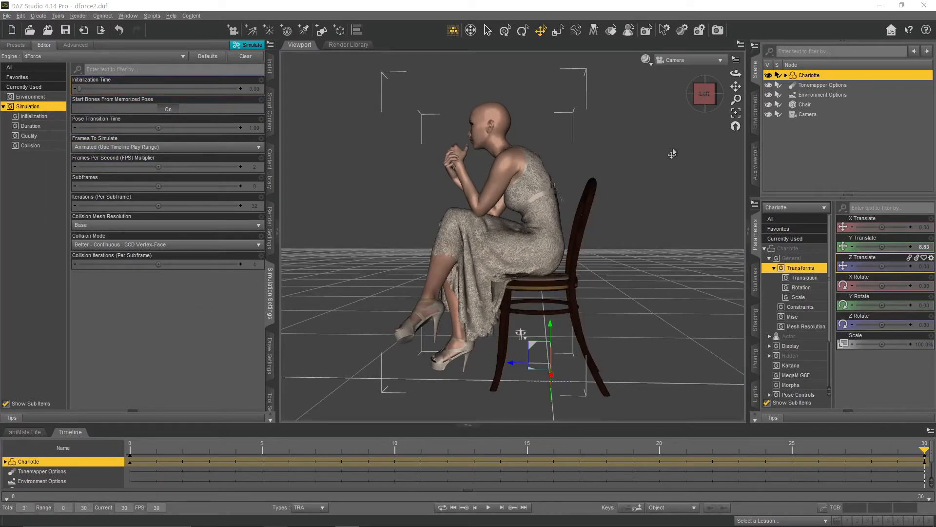
Step: Make the Delphi Hair visible again and inspect the draped dress from the side and front
{"action": "left_click_drag", "start_coordinate": [736, 70], "coordinate": [703, 85]}
{"action": "left_click", "coordinate": [786, 76]}
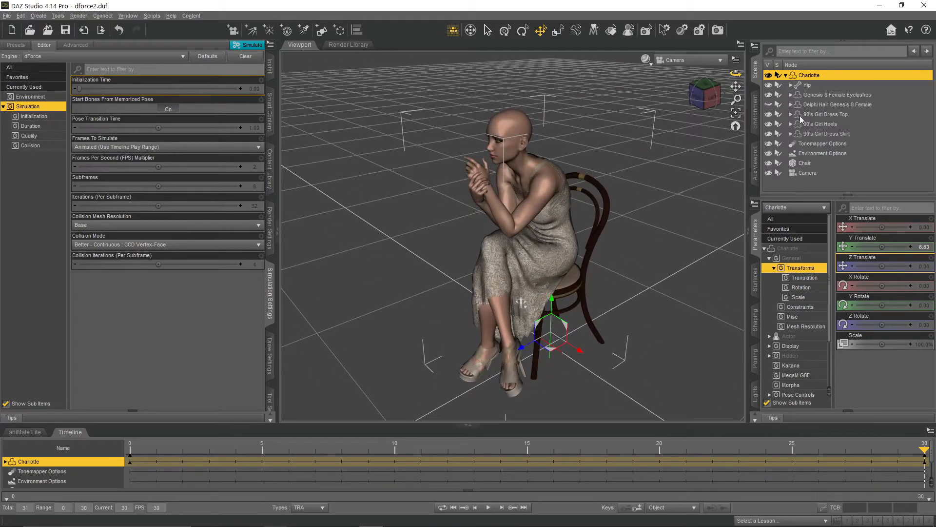
{"action": "left_click", "coordinate": [769, 104]}
{"action": "left_click_drag", "start_coordinate": [736, 74], "coordinate": [667, 57]}
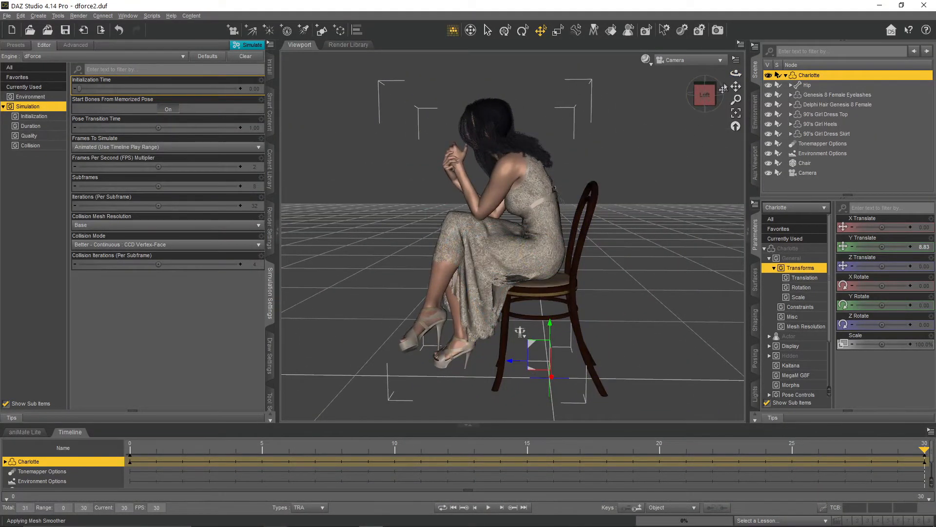
{"action": "left_click_drag", "start_coordinate": [736, 73], "coordinate": [757, 66]}
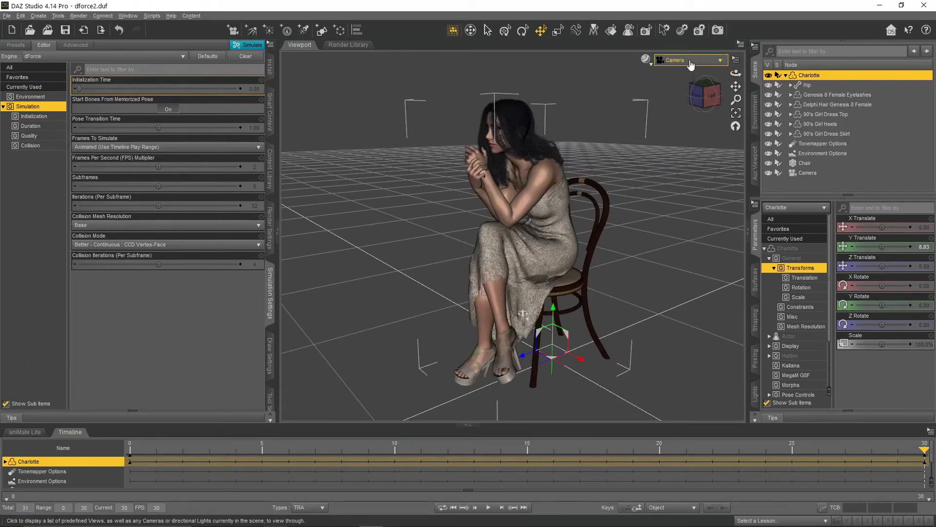
Step: Deselect everything, switch the viewport draw style to NVIDIA Iray, and inspect the draped dress on the seated figure
{"action": "left_click", "coordinate": [666, 60]}
{"action": "left_click", "coordinate": [623, 76]}
{"action": "left_click", "coordinate": [645, 58]}
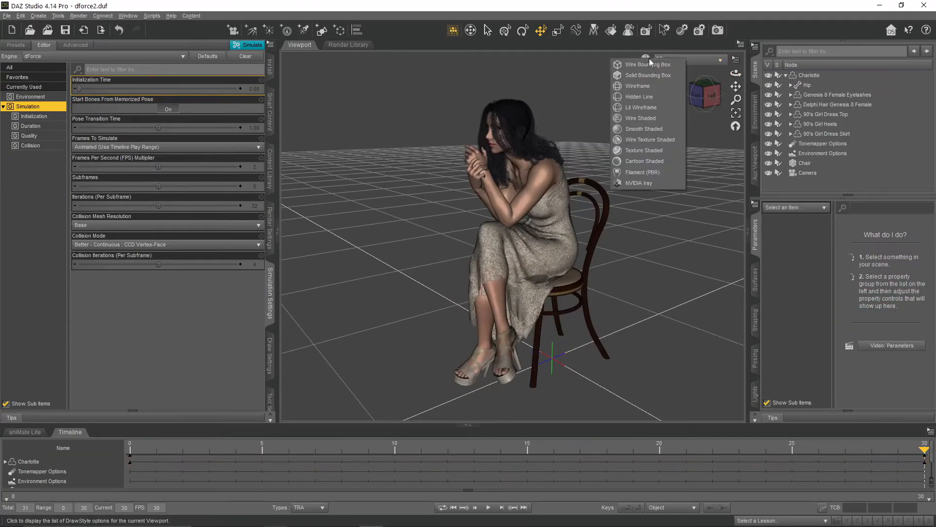
{"action": "left_click", "coordinate": [642, 183]}
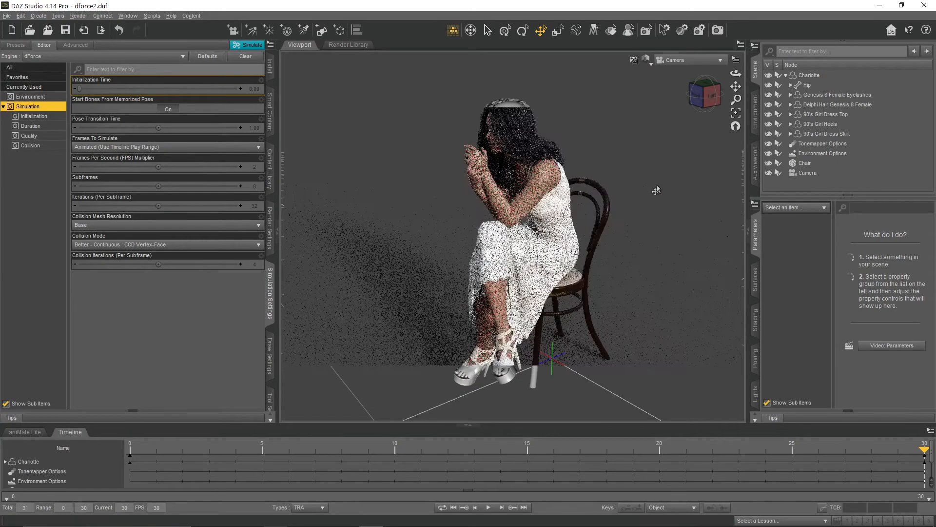
{"action": "left_click_drag", "start_coordinate": [733, 85], "coordinate": [740, 210]}
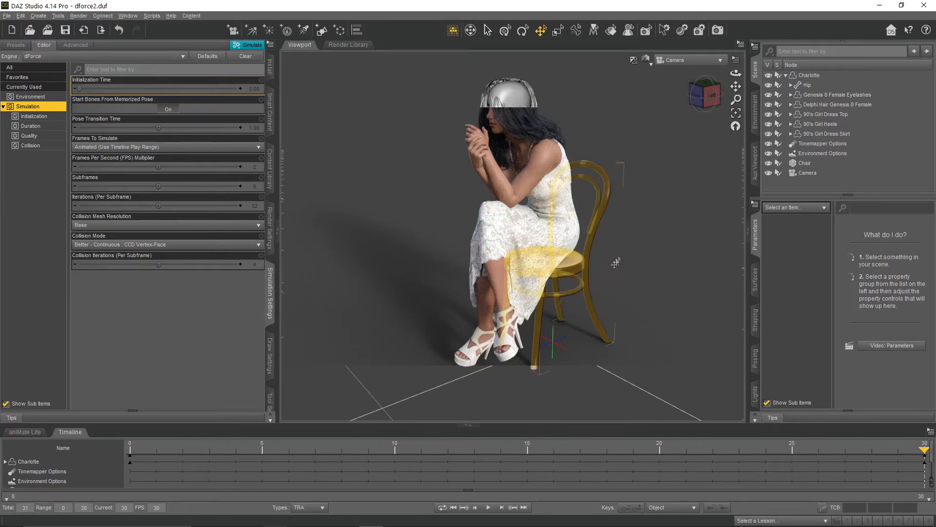
{"action": "left_click_drag", "start_coordinate": [736, 73], "coordinate": [690, 64]}
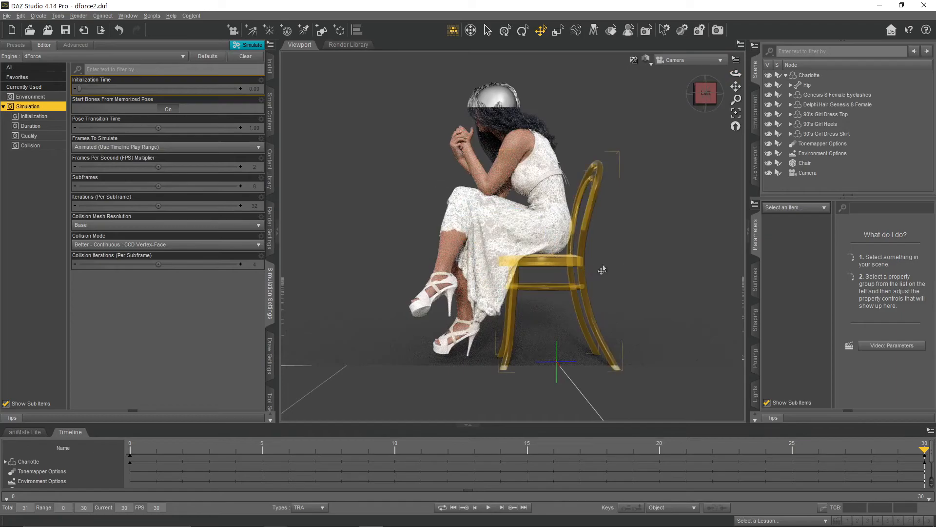